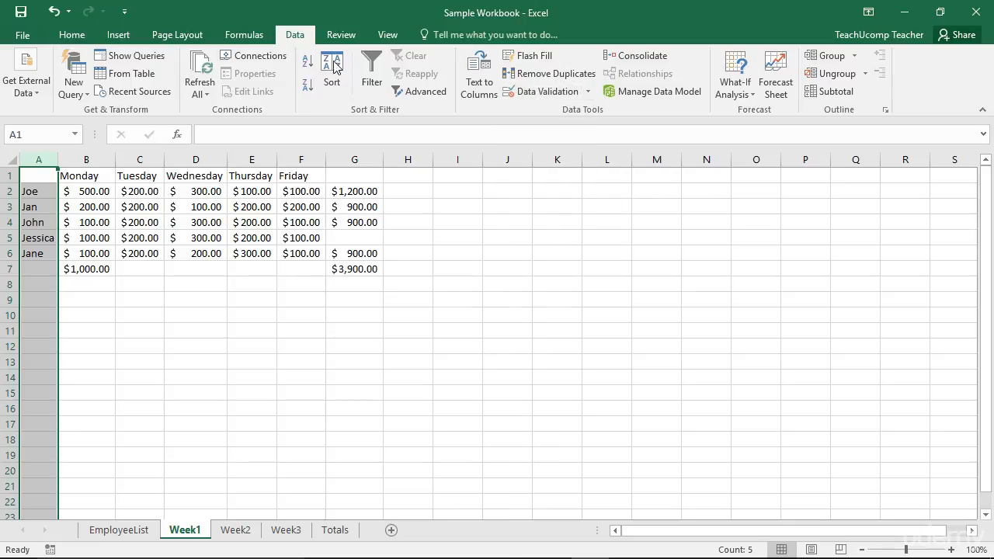
- Open the data validation rules for column A and review the error alert and validation criteria settings
left_click(527, 97)
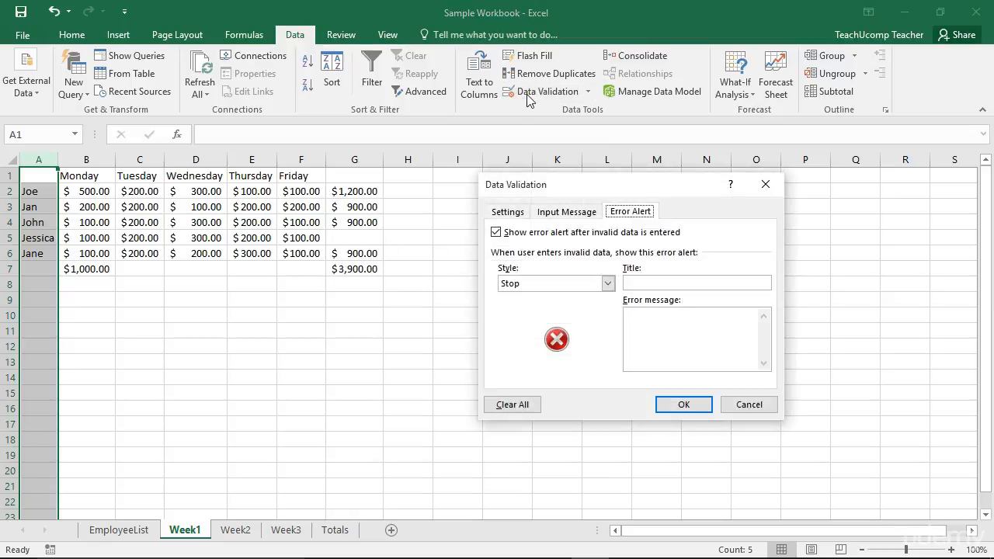
left_click(514, 211)
left_click(556, 213)
left_click(615, 212)
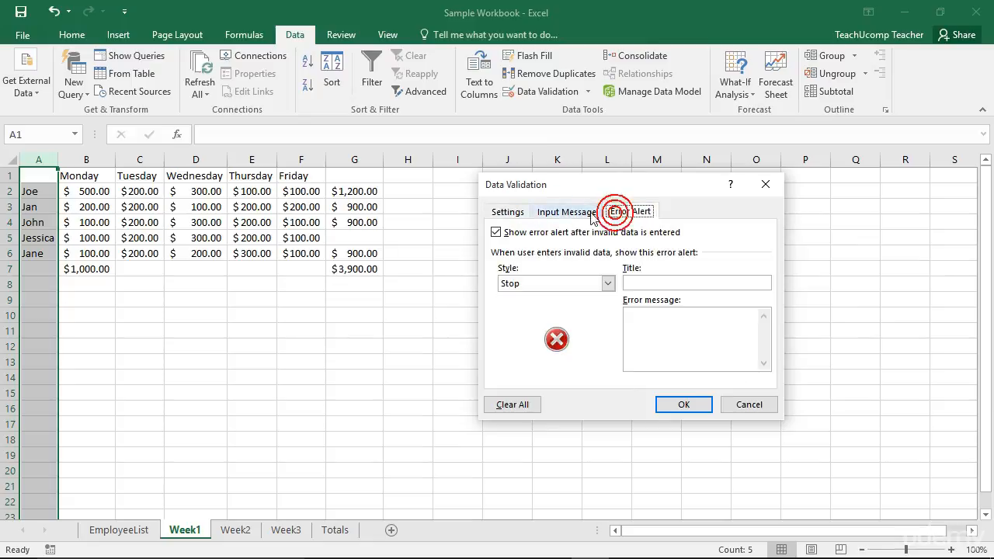
left_click(508, 214)
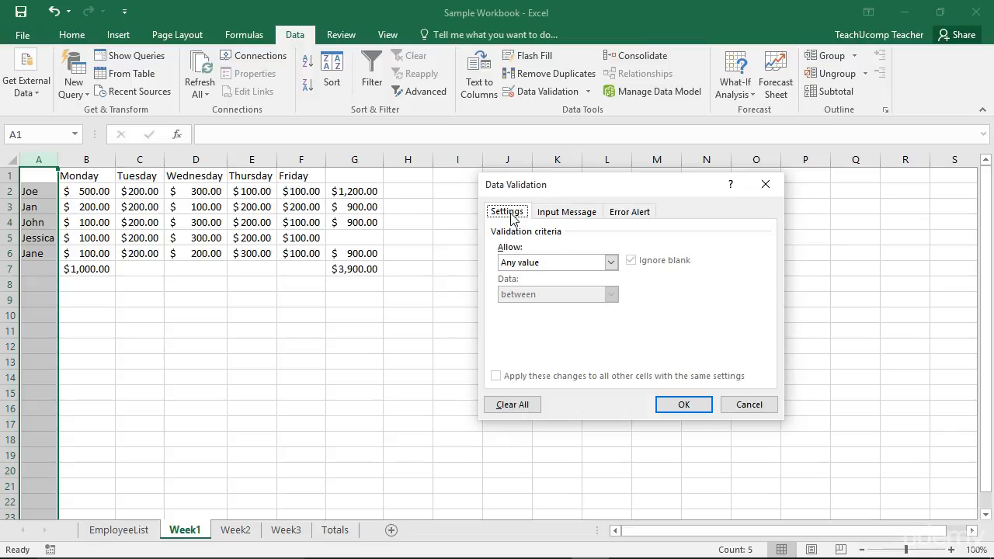
- Try Whole number as the allowed data type and examine its comparison options
left_click(611, 263)
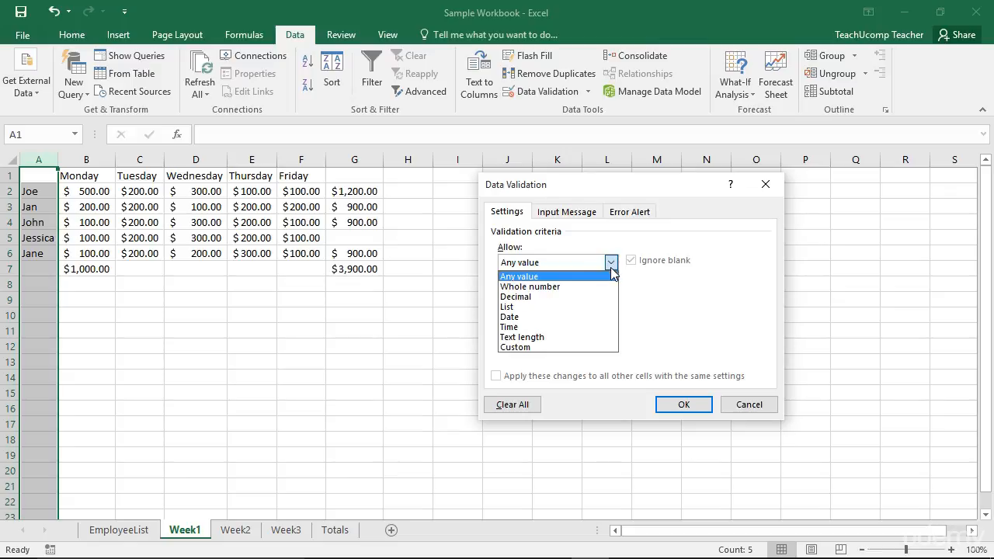
left_click(577, 287)
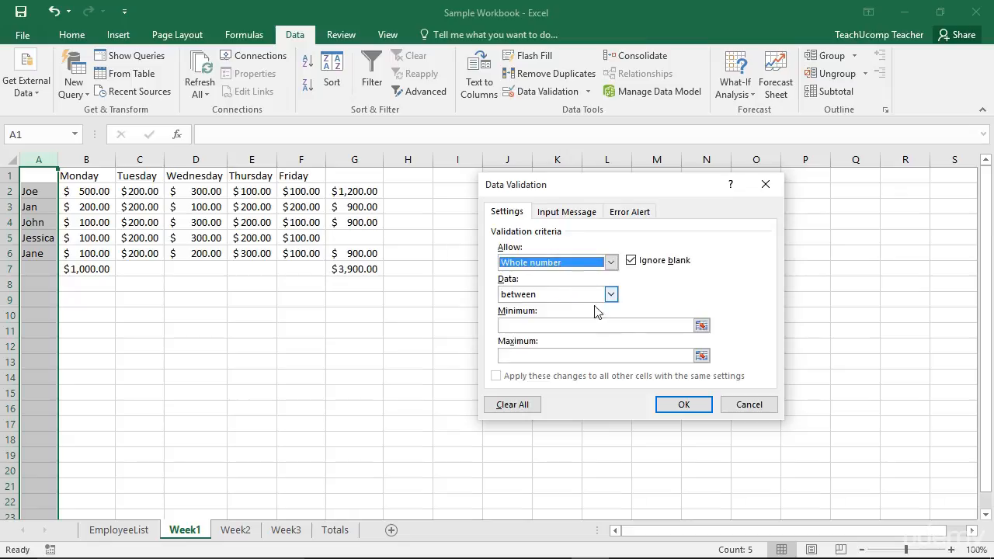
left_click(611, 295)
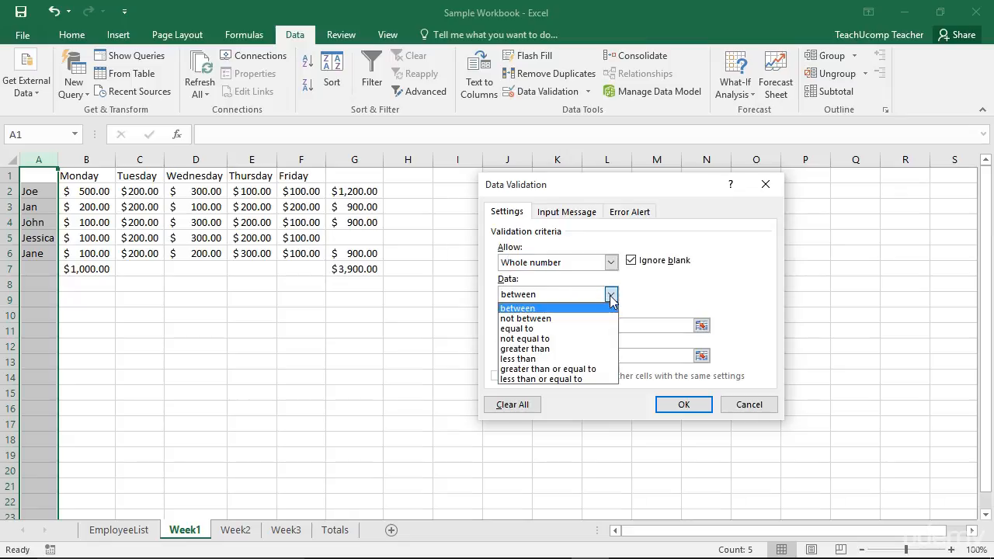
left_click(611, 296)
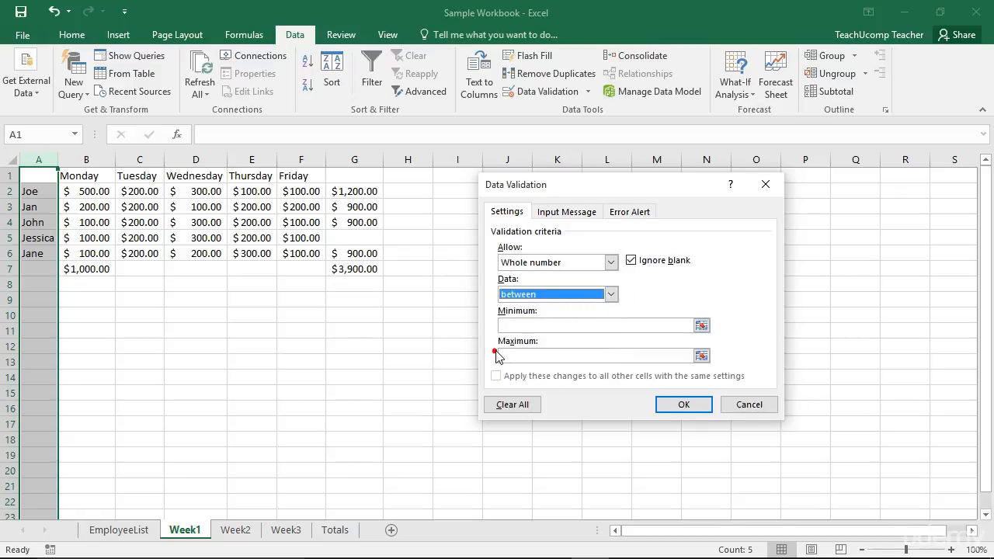
- Allow only List entries in column A, using cells A2:A5 of the EmployeeList sheet as the source
left_click(611, 262)
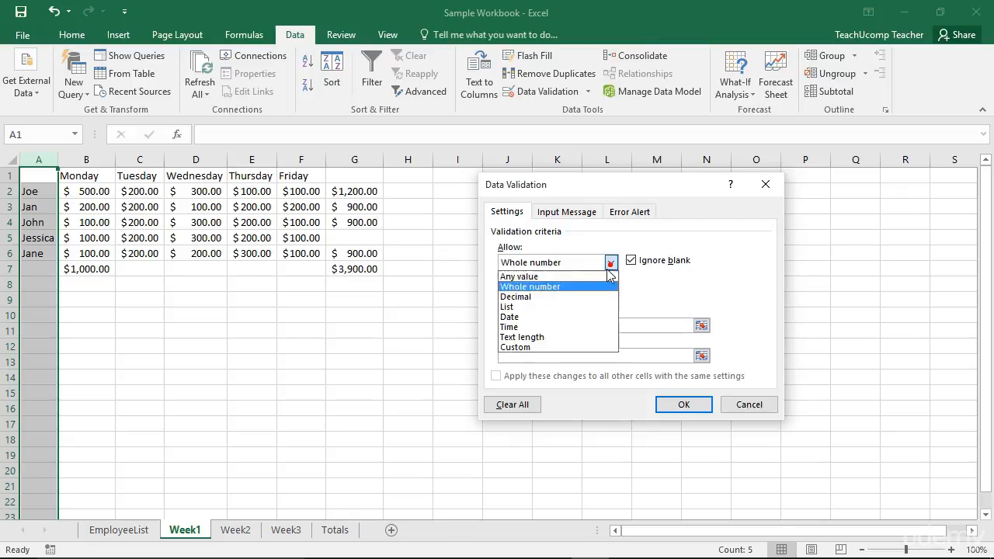
left_click(584, 308)
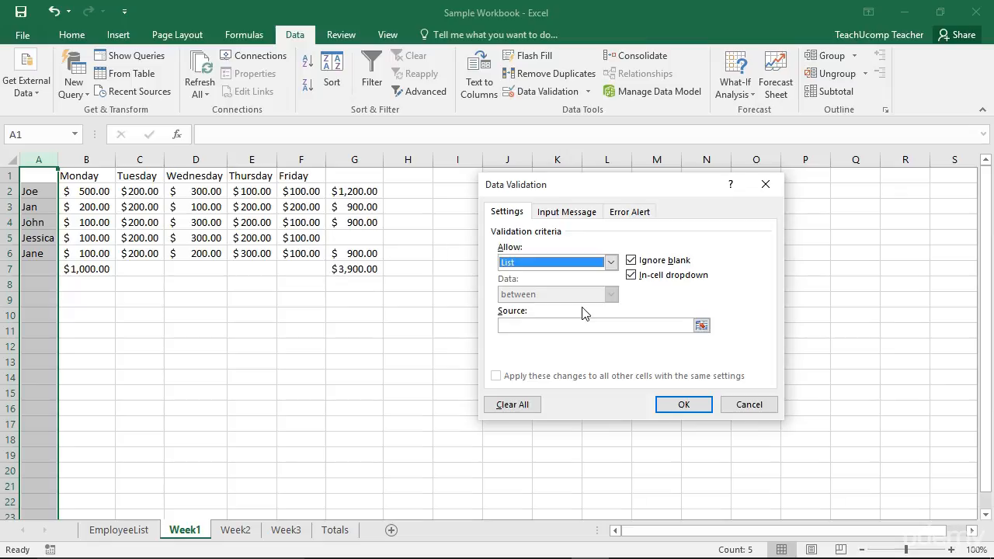
left_click(701, 325)
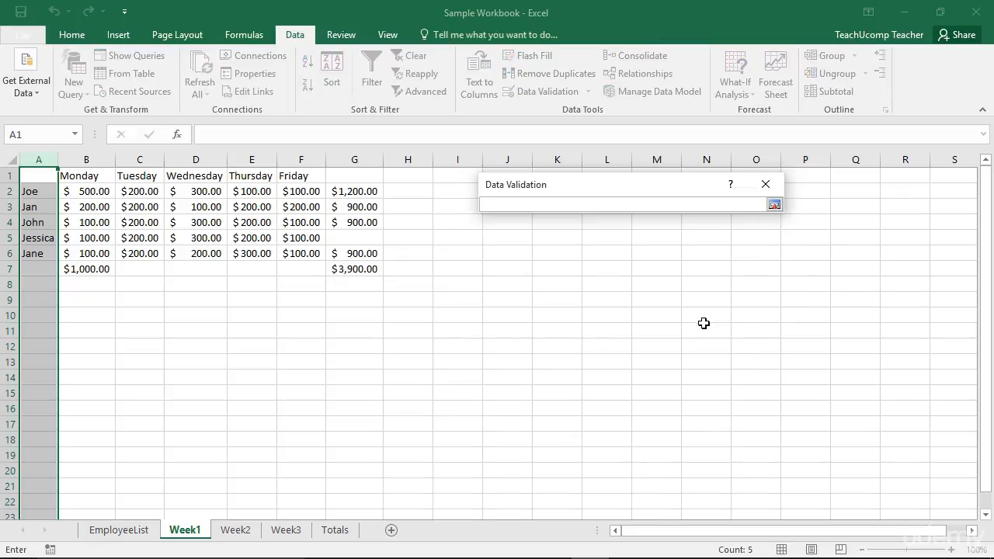
left_click(130, 536)
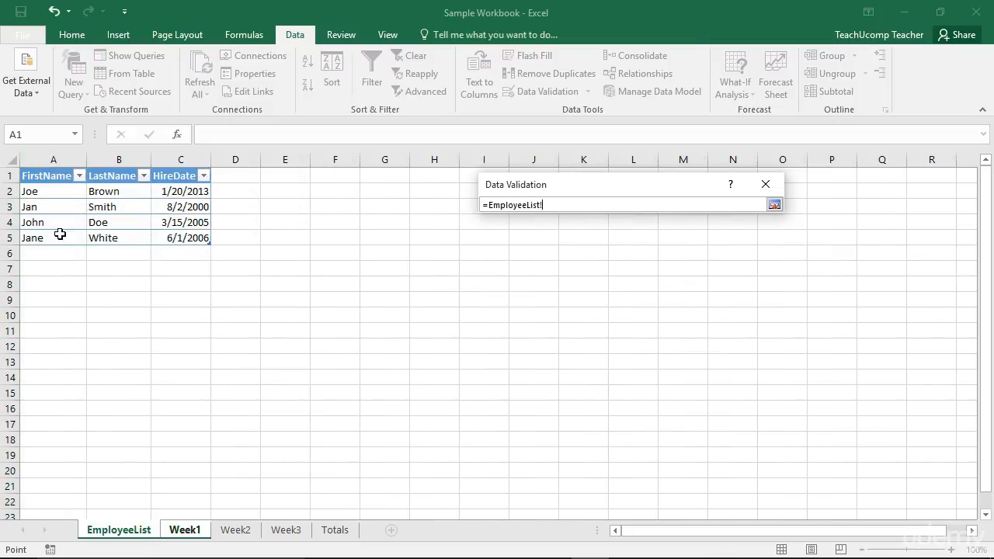
left_click_drag(61, 192, 60, 237)
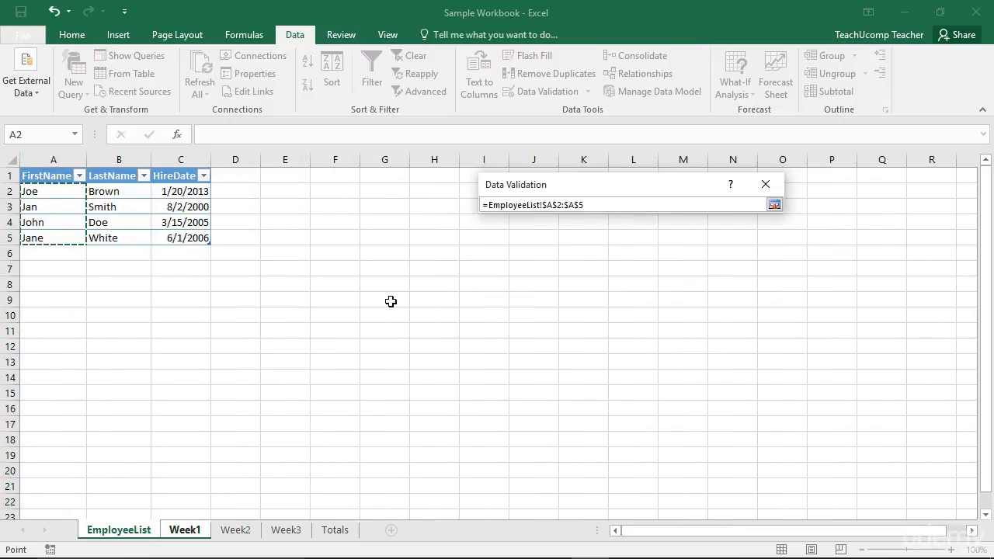
left_click(774, 204)
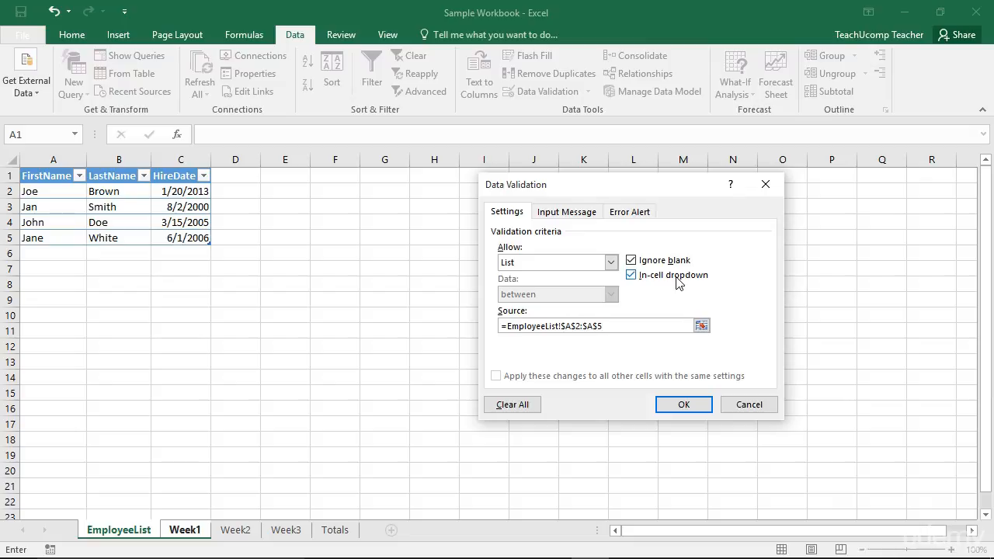
- Try Date as the allowed data type and examine its comparison options
left_click(611, 263)
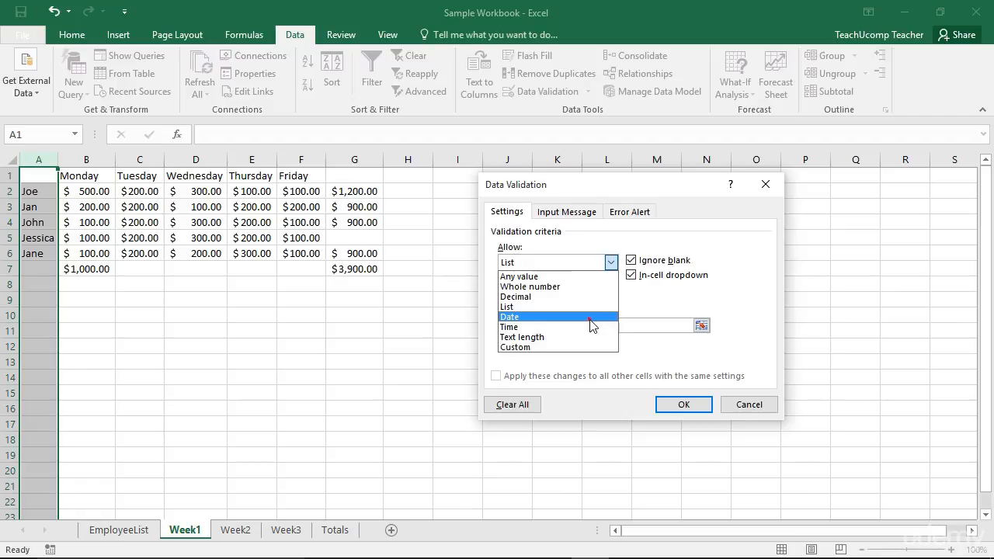
left_click(592, 317)
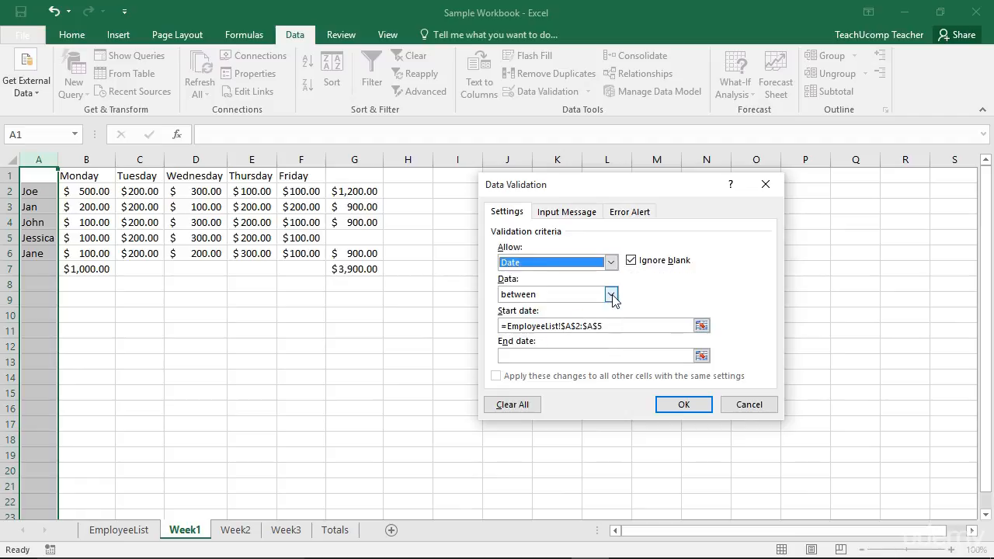
left_click(611, 294)
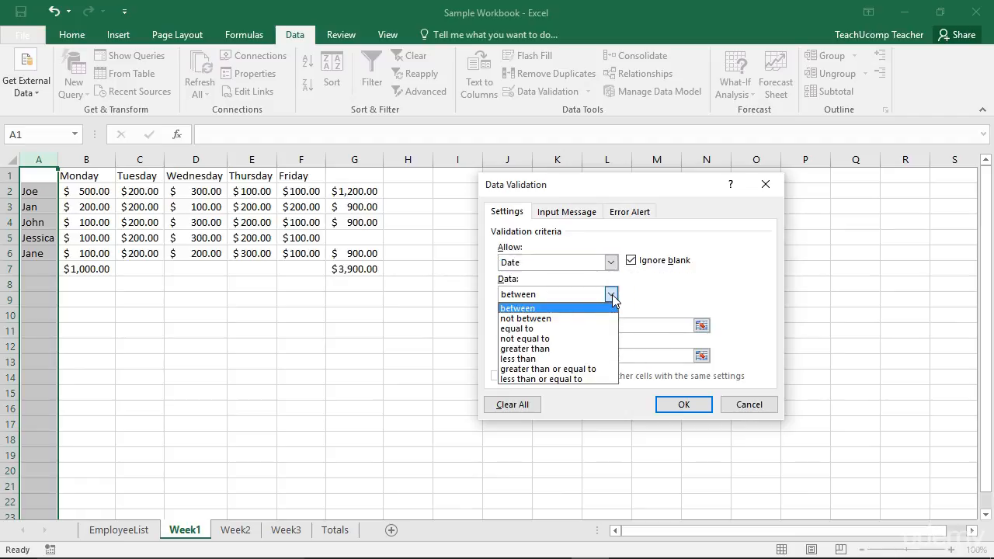
left_click(612, 294)
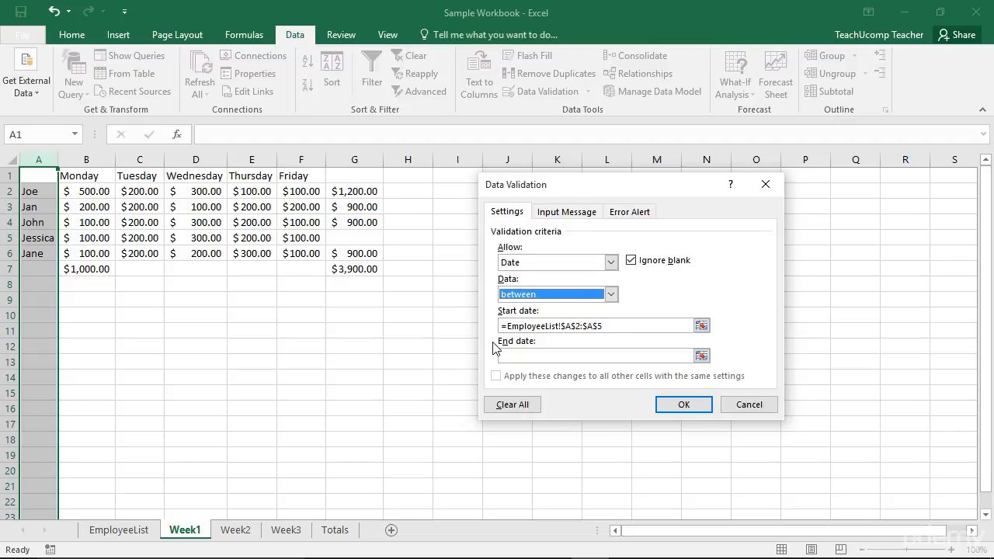
- Try Text length as the allowed data type and examine its comparison options and limits
left_click(610, 262)
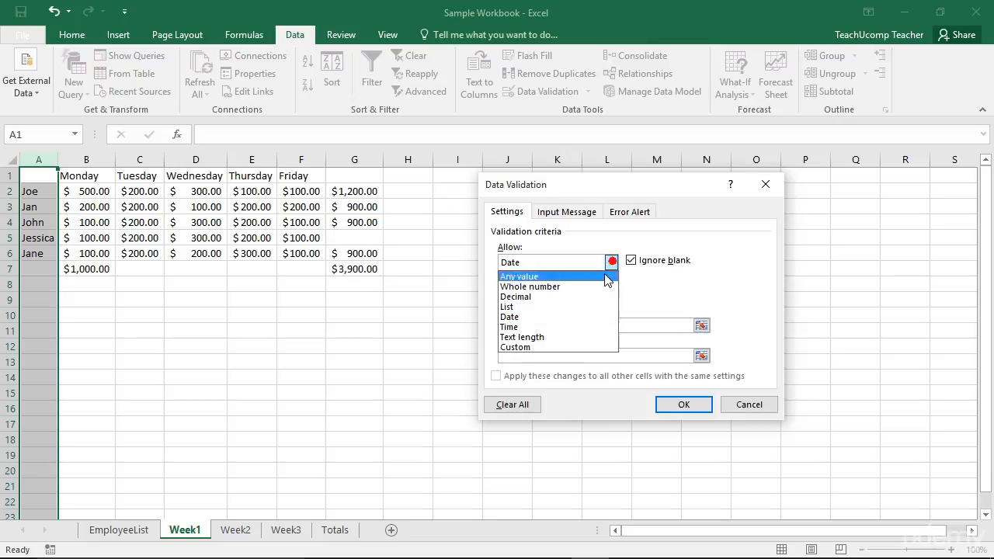
left_click(575, 337)
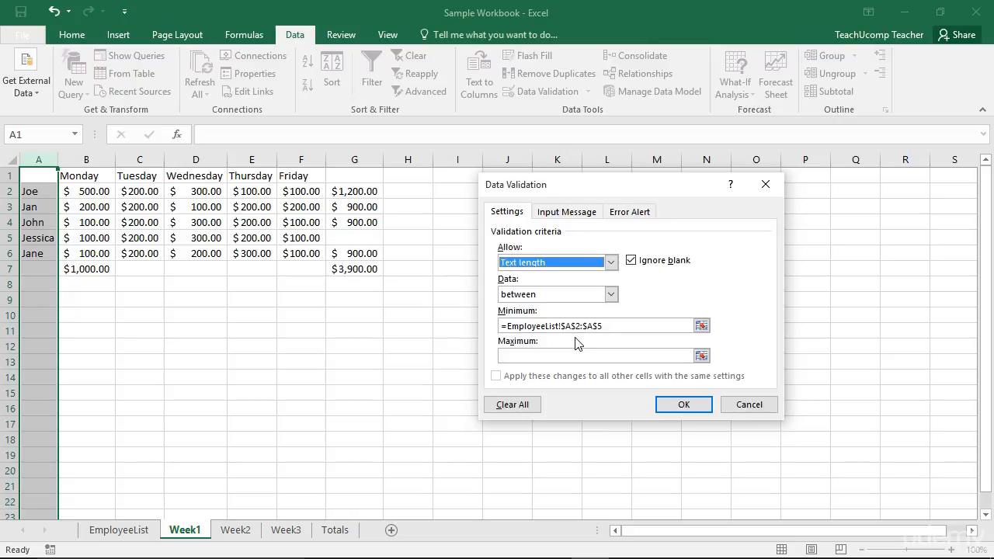
left_click(611, 294)
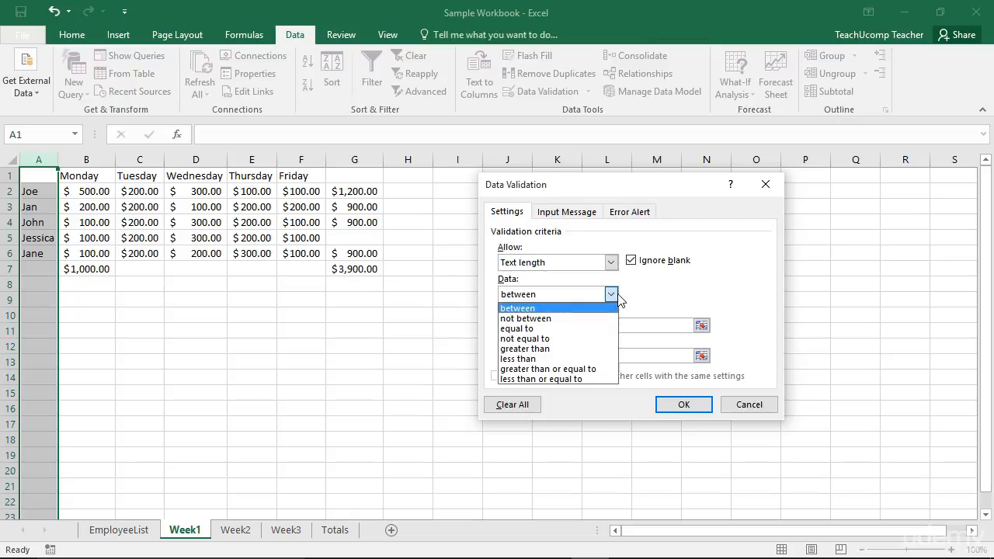
left_click(611, 294)
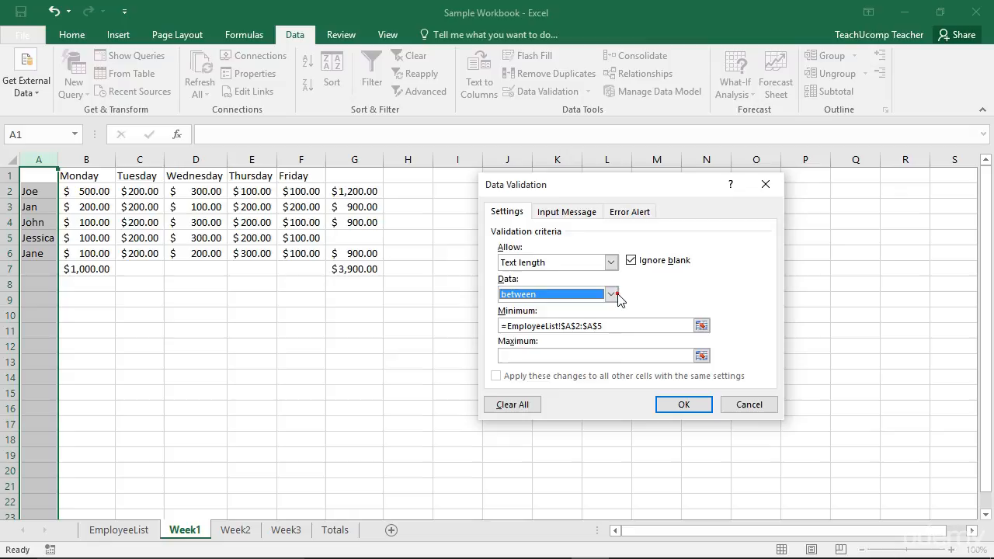
left_click(490, 311)
left_click(491, 342)
- Try Custom as the allowed data type and return the rule to List
left_click(612, 263)
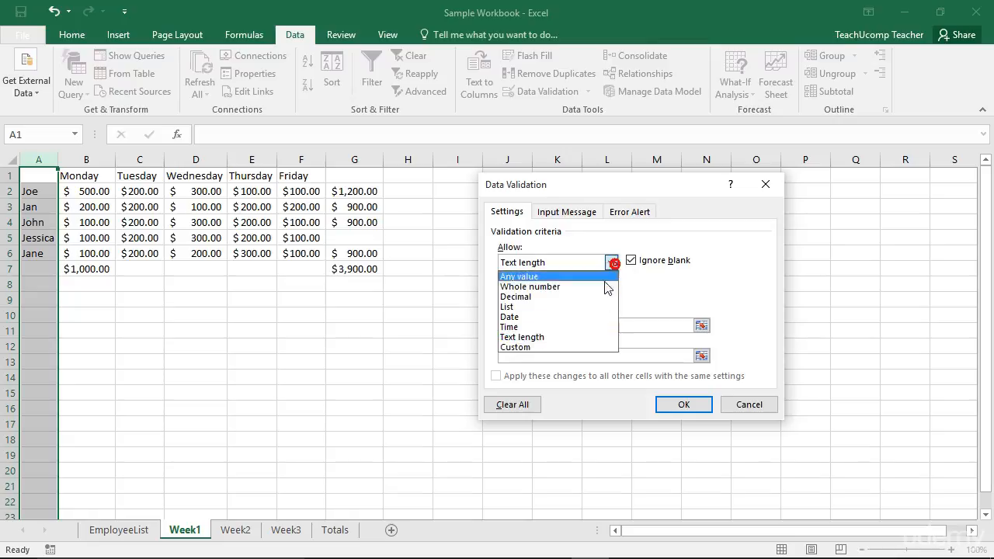
left_click(572, 347)
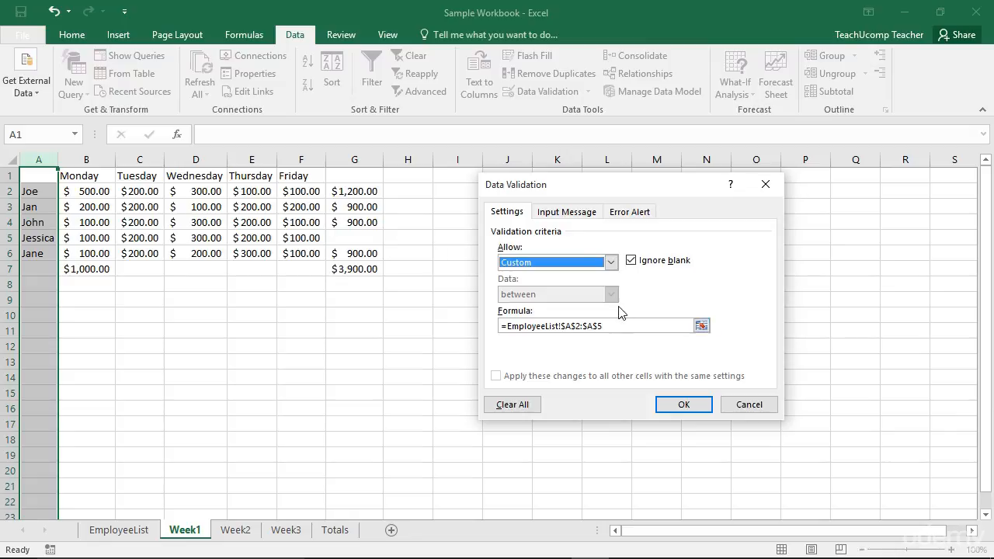
left_click(611, 263)
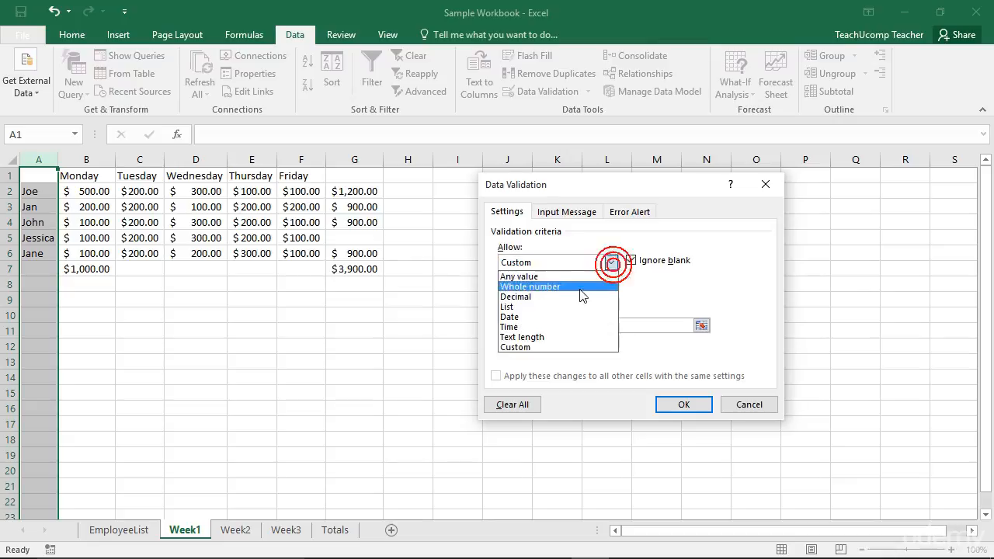
left_click(566, 306)
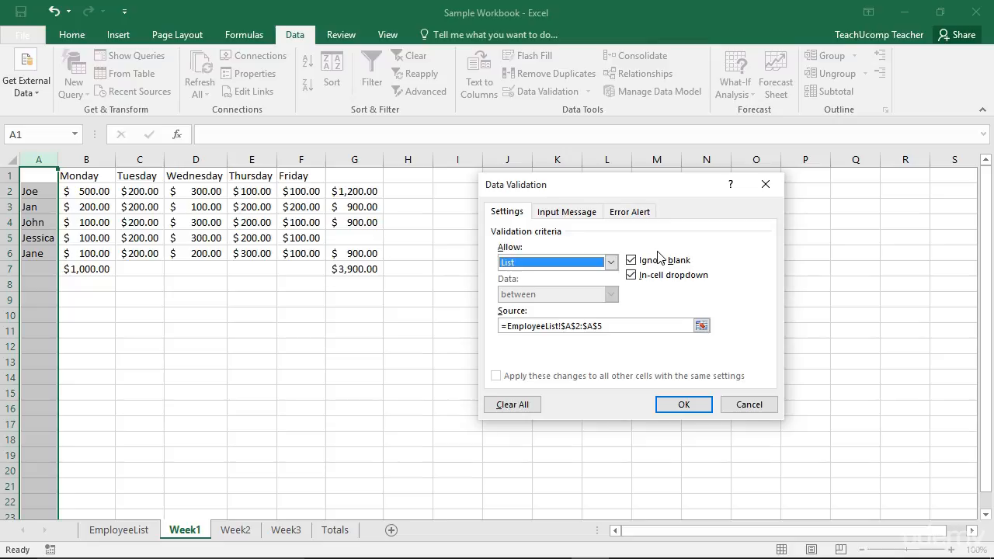
- Give the validated cells an input message titled "Help" with the text "Select a choice"
left_click(585, 217)
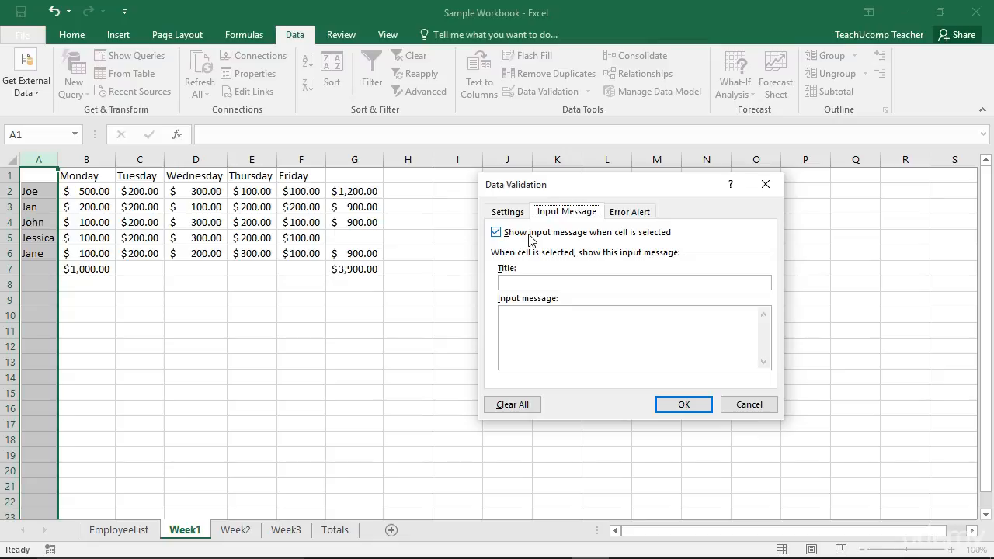
left_click(541, 281)
type("Help")
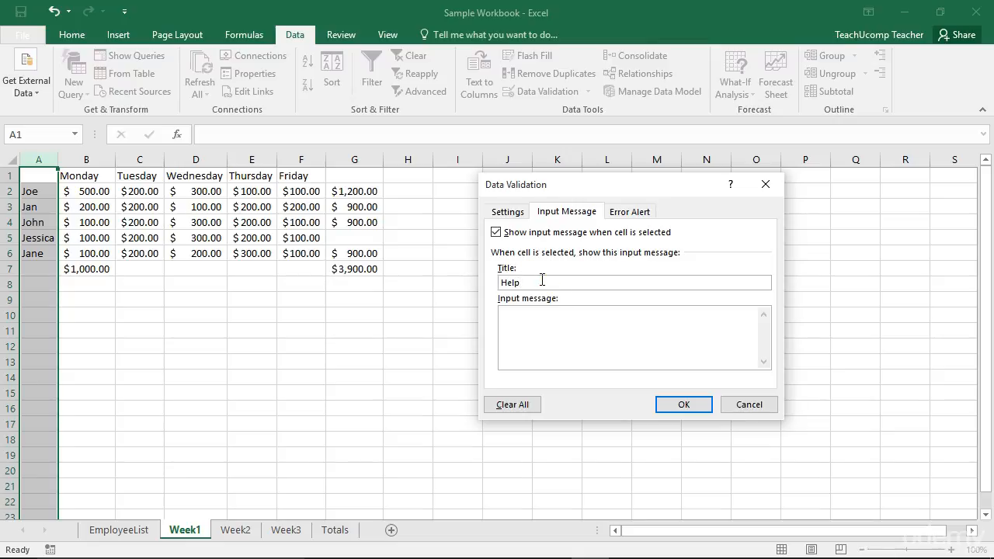
left_click(552, 316)
type("Select a choice")
- Set a Stop-style error alert titled "Error" with the message "Oops!" and apply the validation rule
left_click(647, 218)
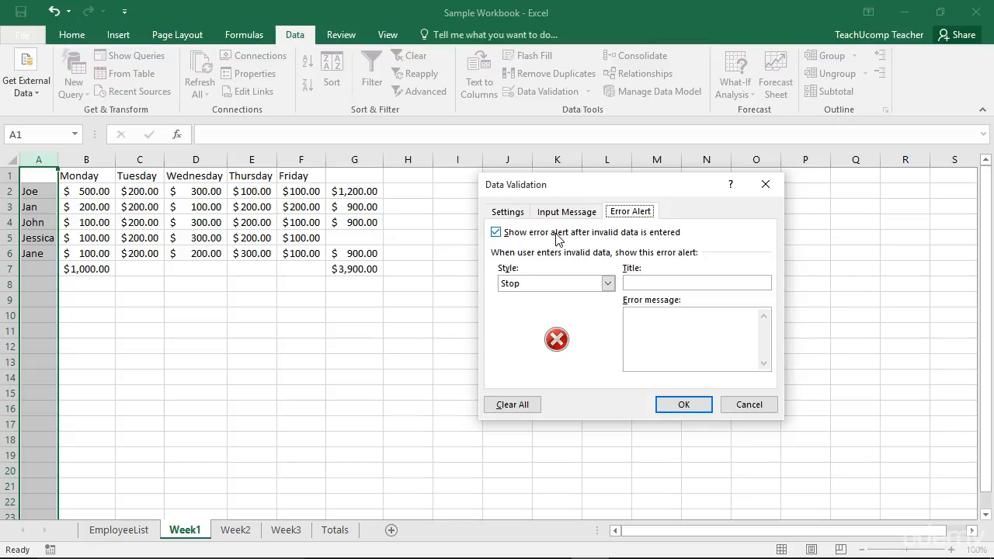
left_click(608, 284)
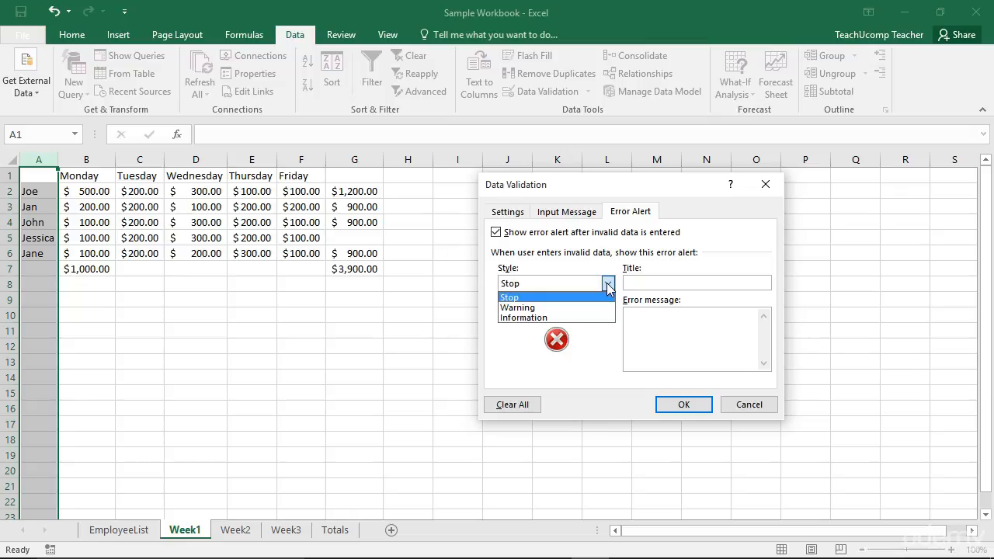
left_click(608, 284)
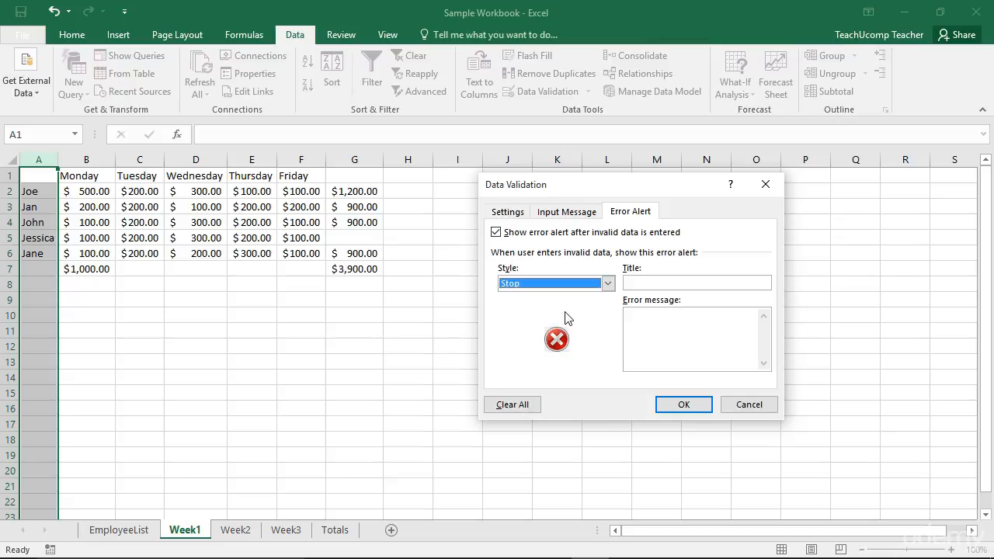
left_click(644, 283)
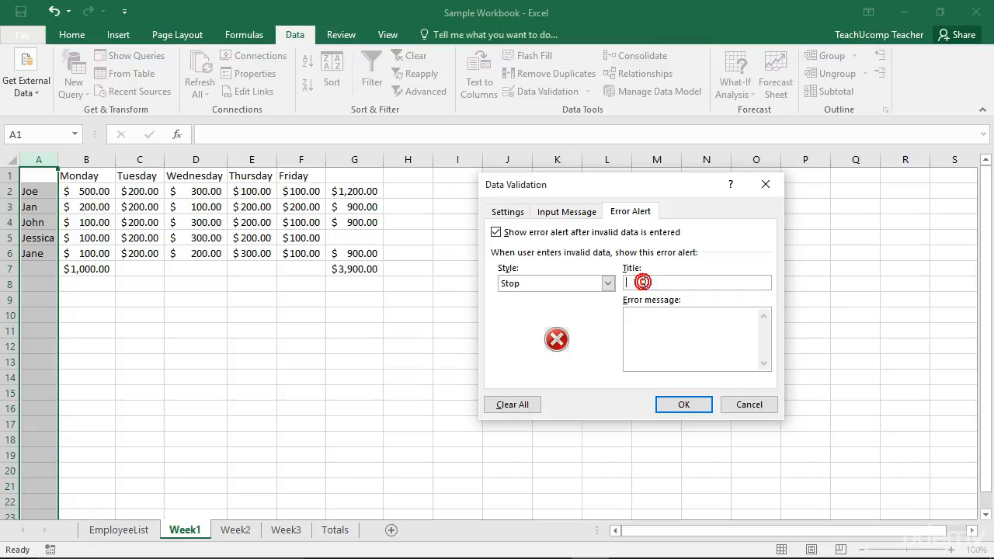
type("Error")
left_click(668, 324)
type("Oops!")
left_click(674, 408)
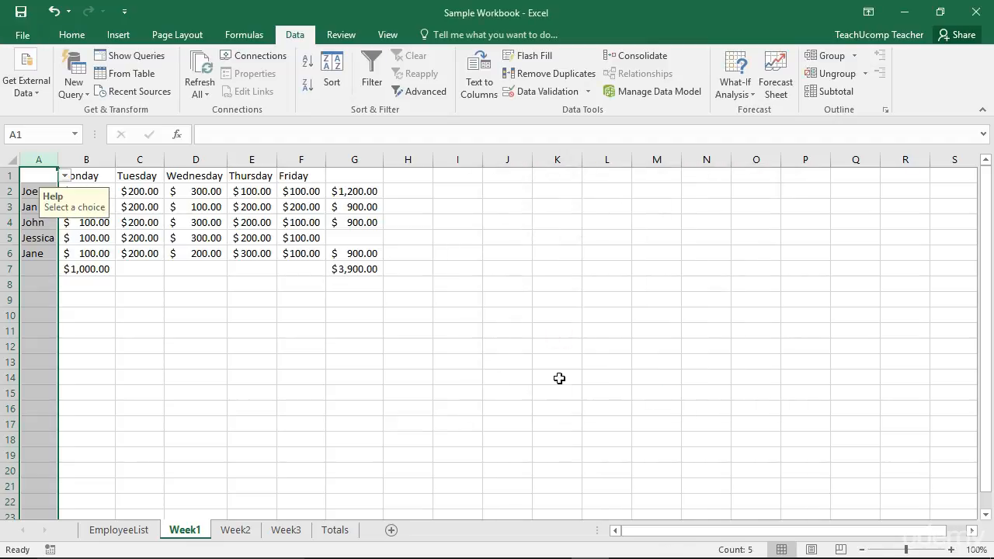
- Test the rule in cell A7 by viewing its list of choices and entering a first name not on the list
left_click(43, 269)
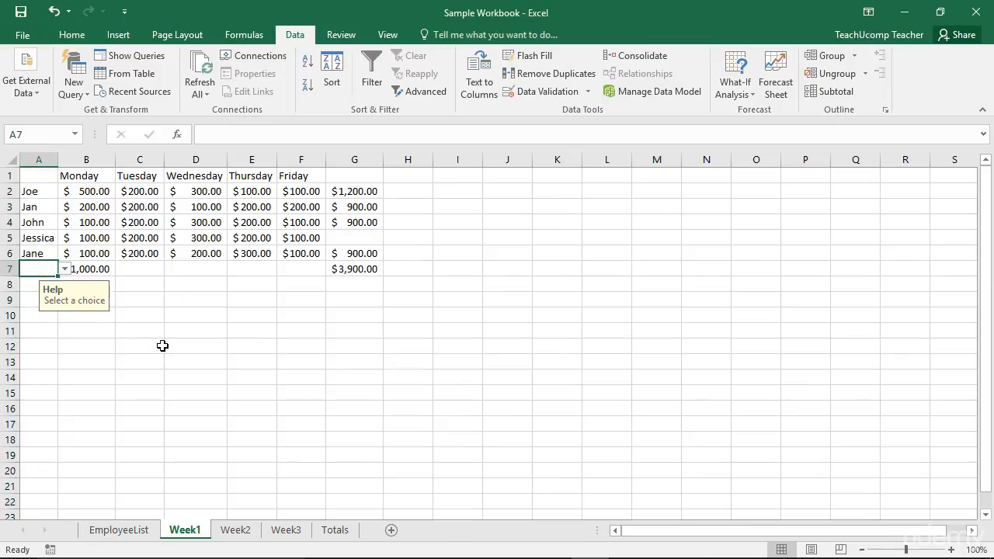
left_click(65, 268)
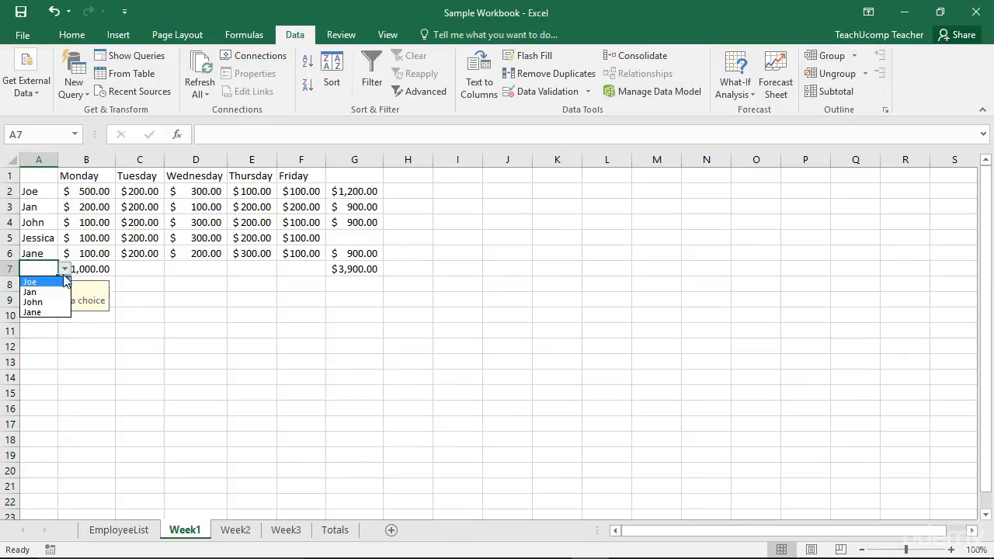
left_click(47, 268)
type("Ben")
key("Return")
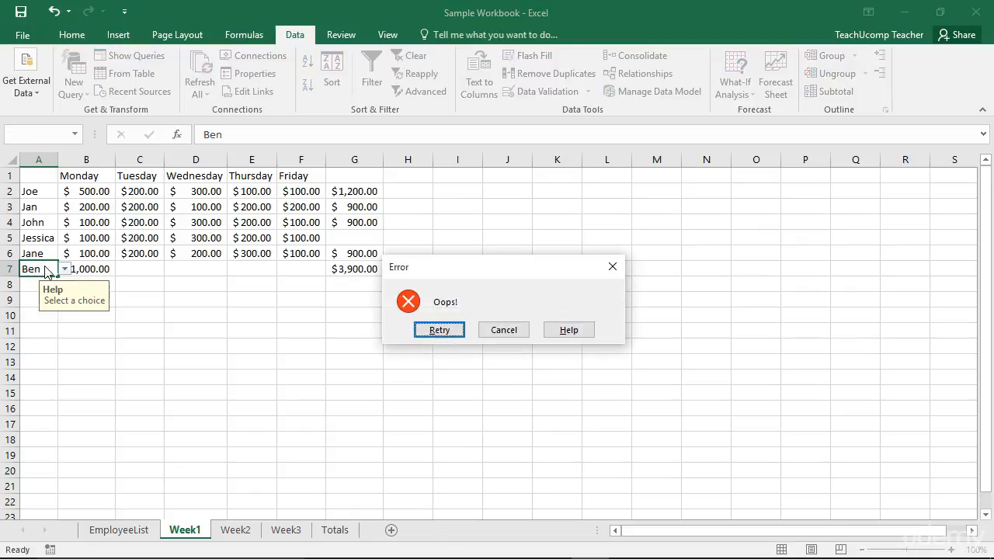
- Cancel the rejected entry in cell A7 and circle the invalid data on the Week1 sheet
left_click(492, 329)
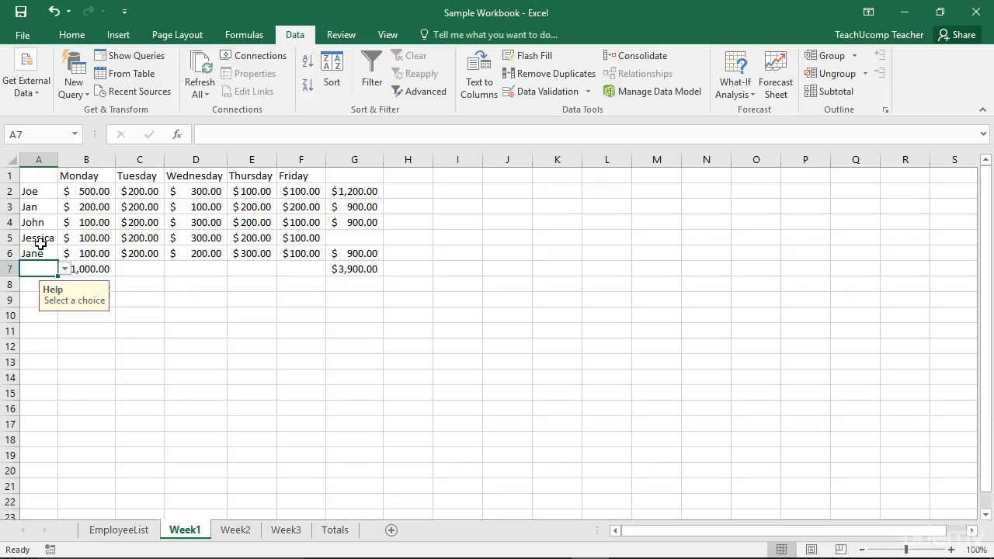
left_click(587, 92)
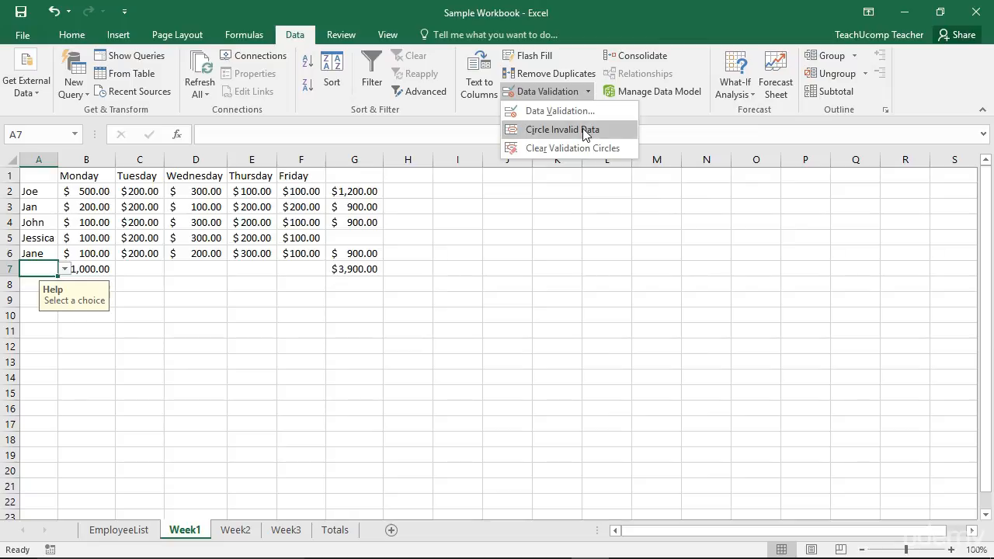
left_click(585, 130)
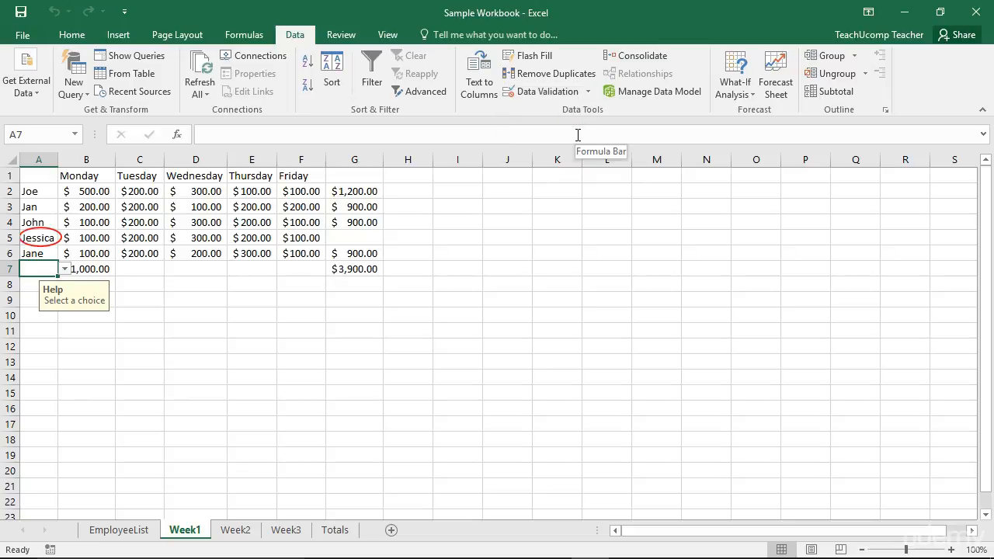
- Replace the circled name in cell A5 with the second choice from its validation list and clear the validation circles
left_click(40, 239)
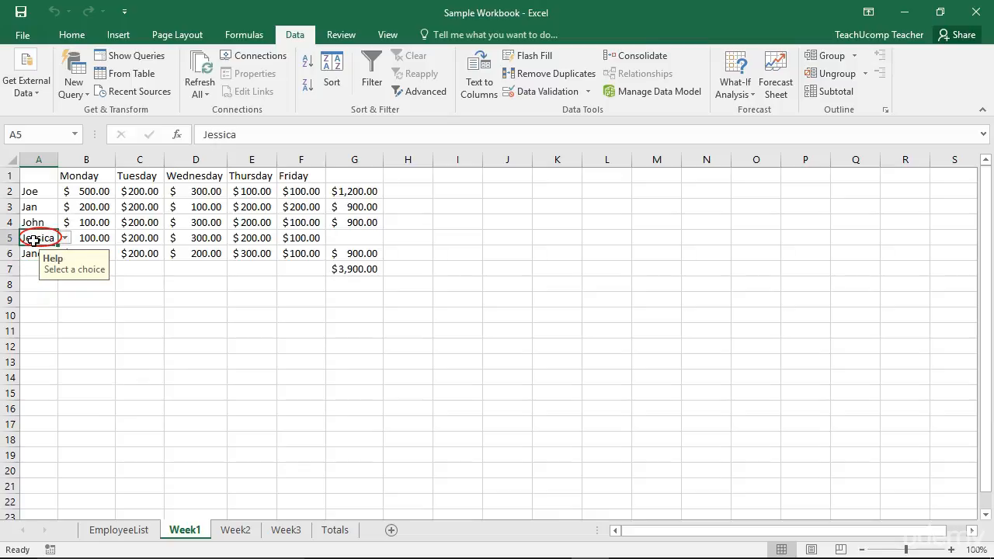
left_click(64, 238)
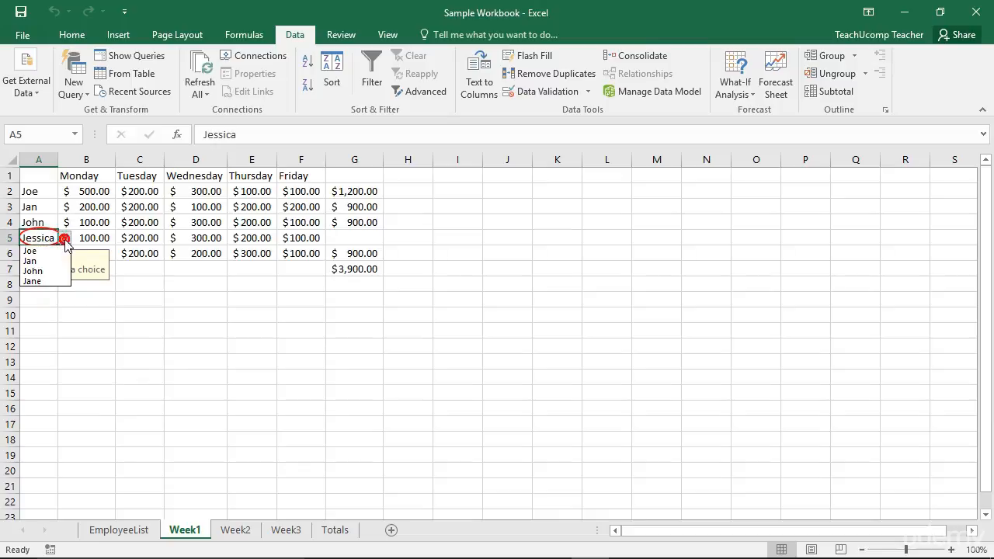
left_click(35, 257)
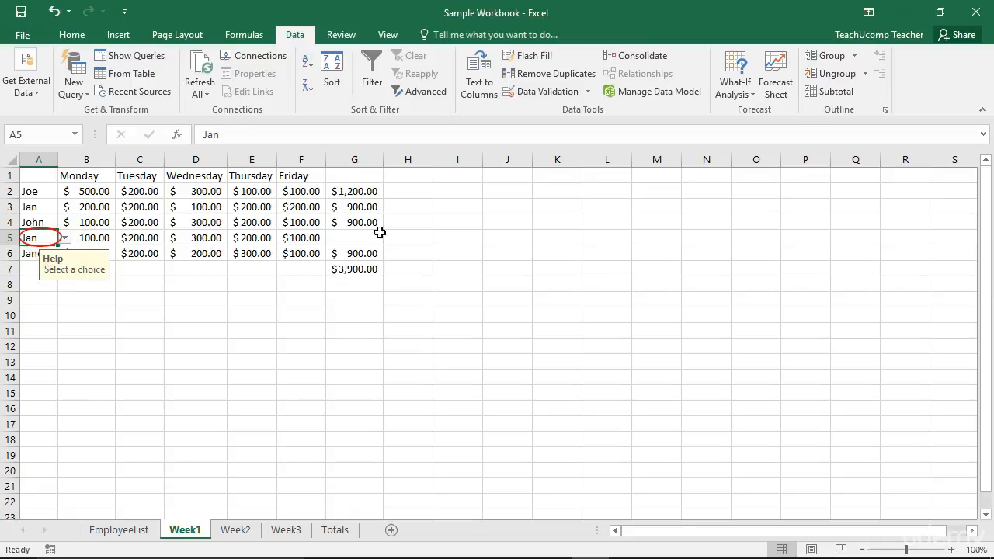
left_click(588, 91)
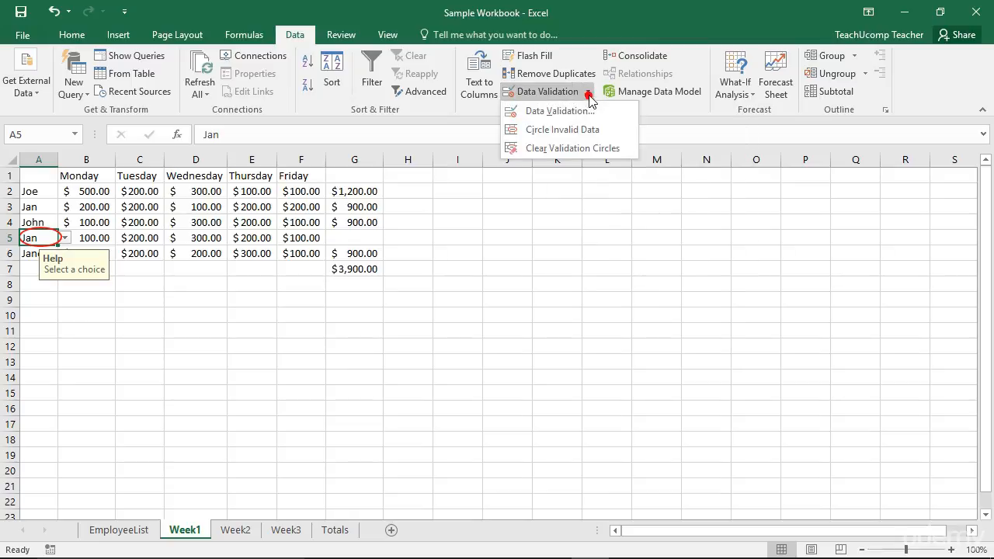
left_click(586, 150)
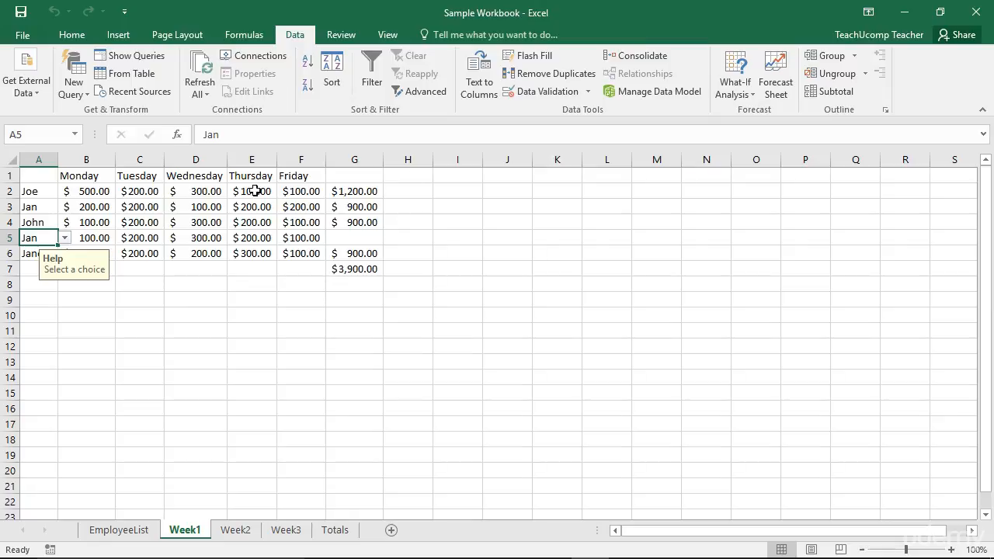
- Edit column A's validation rule to stop ignoring blanks and apply the changes to all other cells with the same settings
left_click(38, 160)
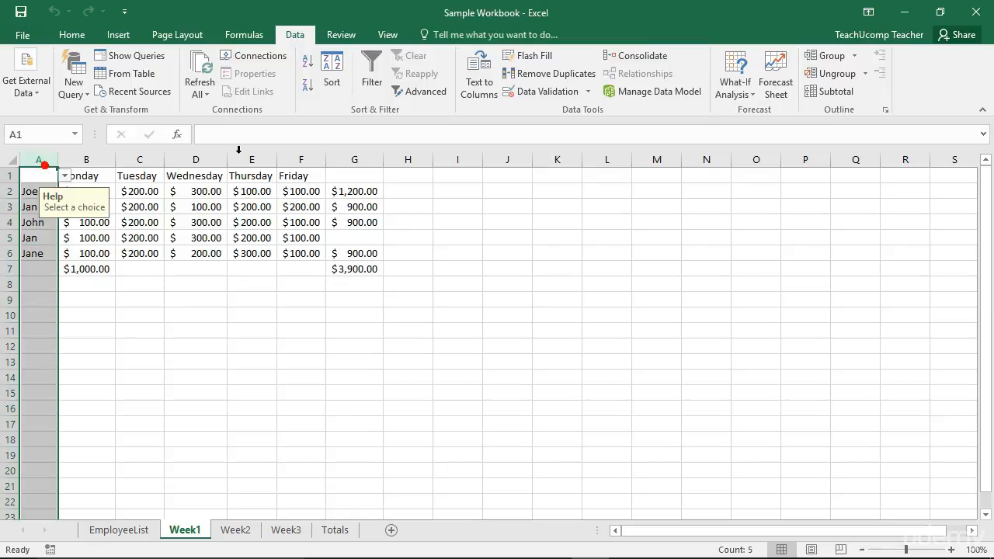
left_click(541, 93)
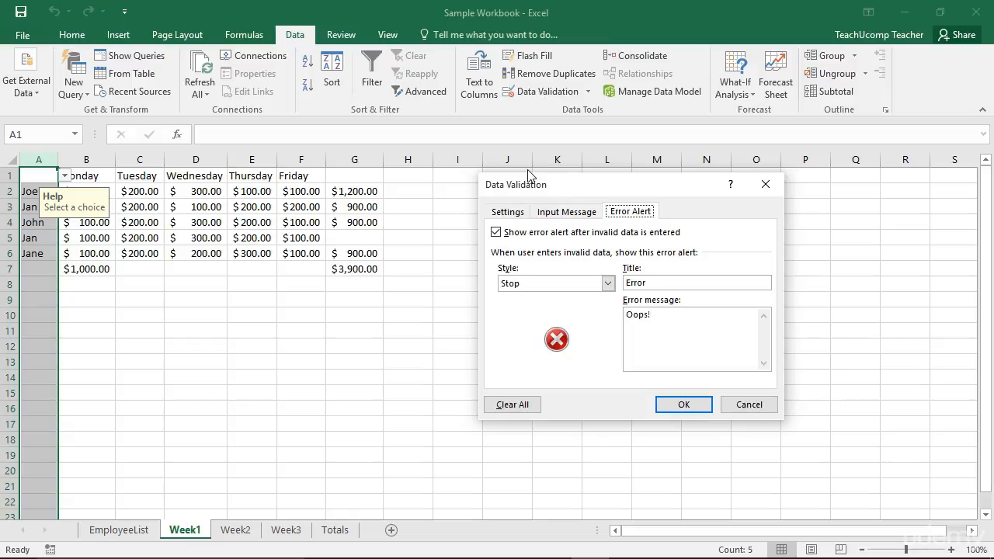
left_click(509, 212)
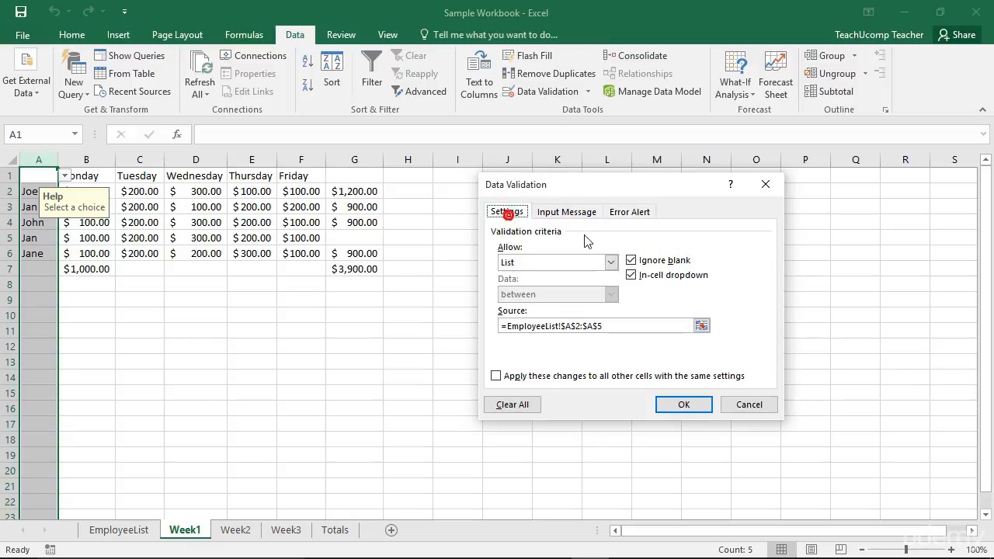
left_click(629, 260)
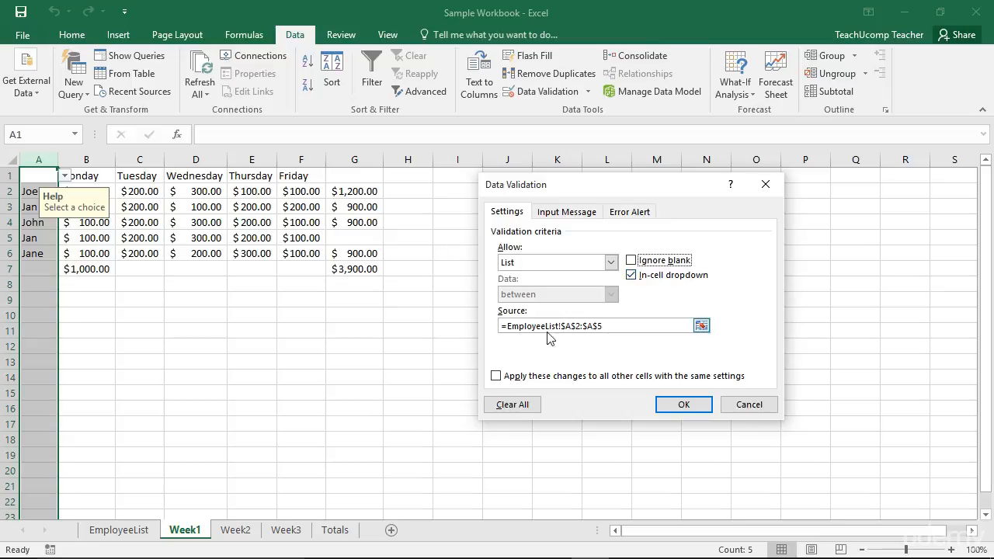
left_click(497, 377)
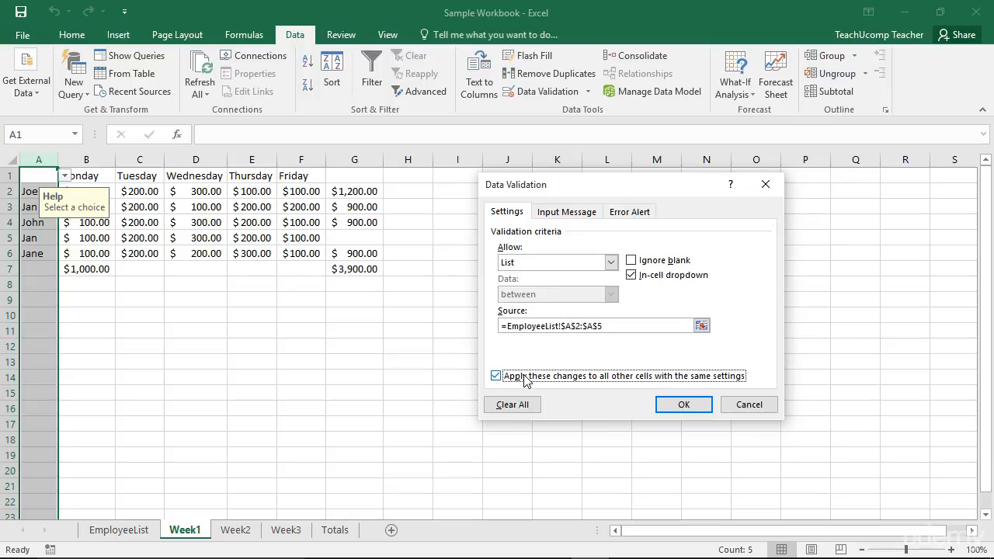
left_click(674, 406)
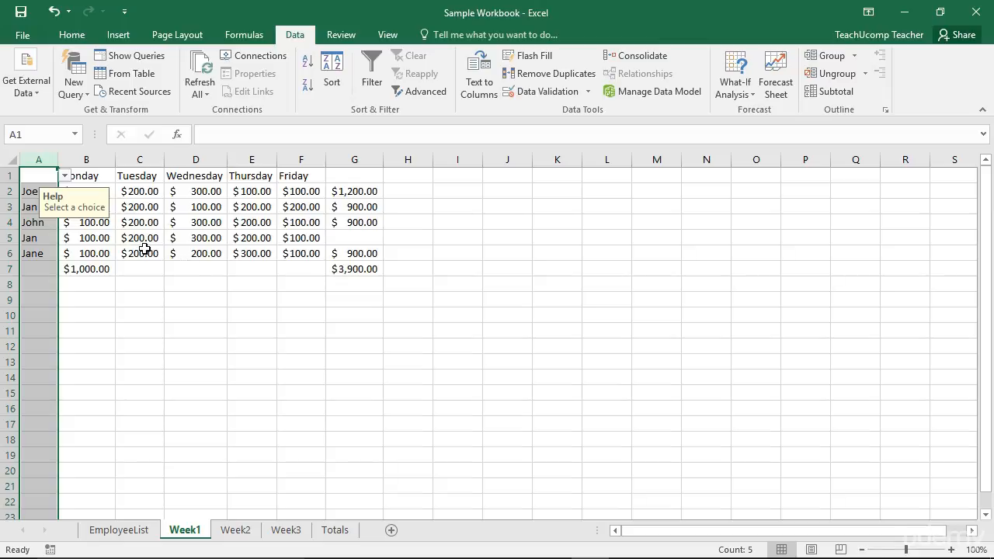
- Clear all data validation settings from column A, allowing any value
left_click(32, 159)
left_click(543, 94)
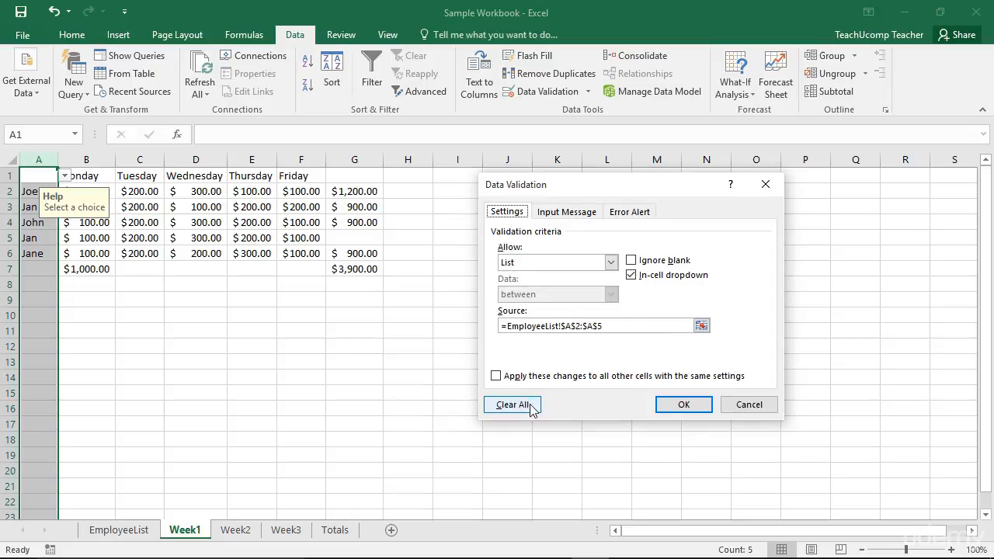
left_click(513, 404)
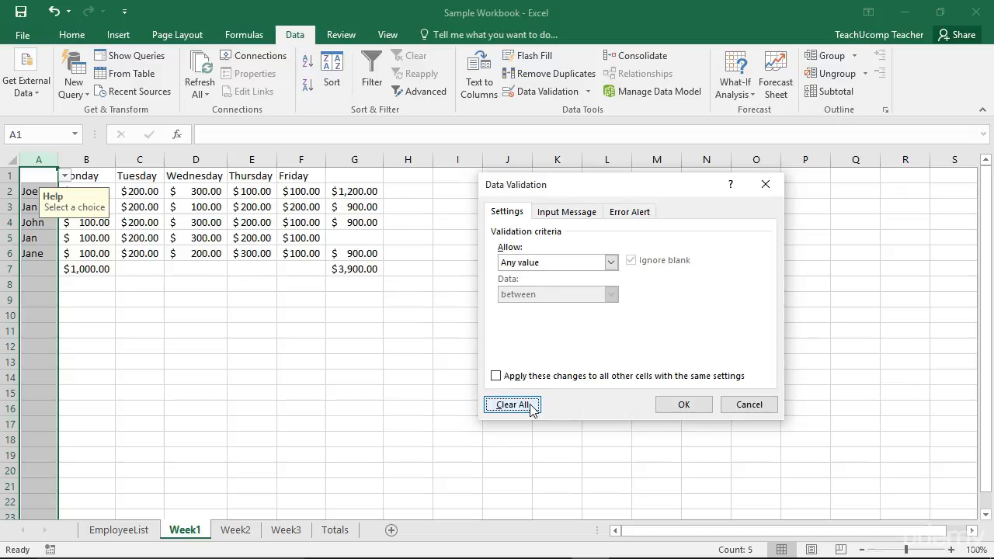
left_click(688, 404)
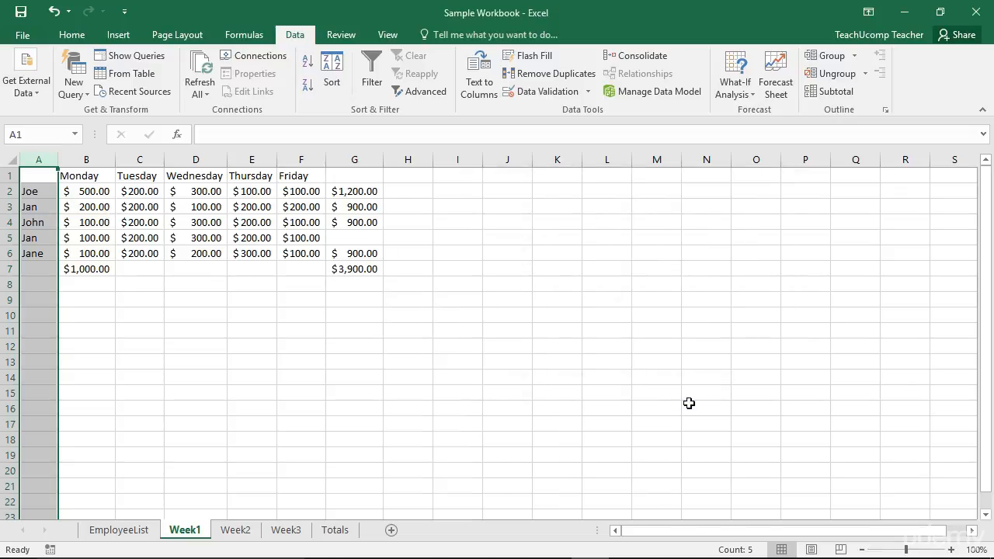